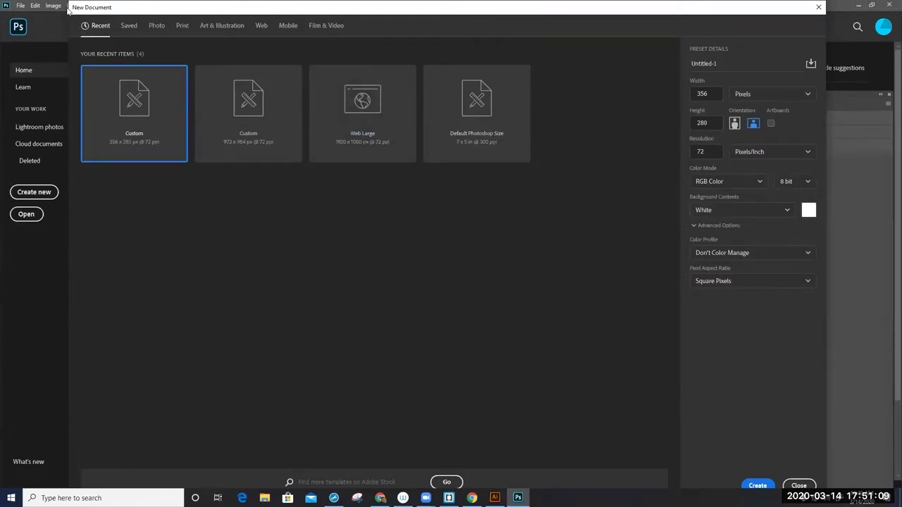
# Start a new document from the Web Most Common preset, 1366 × 768 px at 72 ppi
pyautogui.click(816, 7)
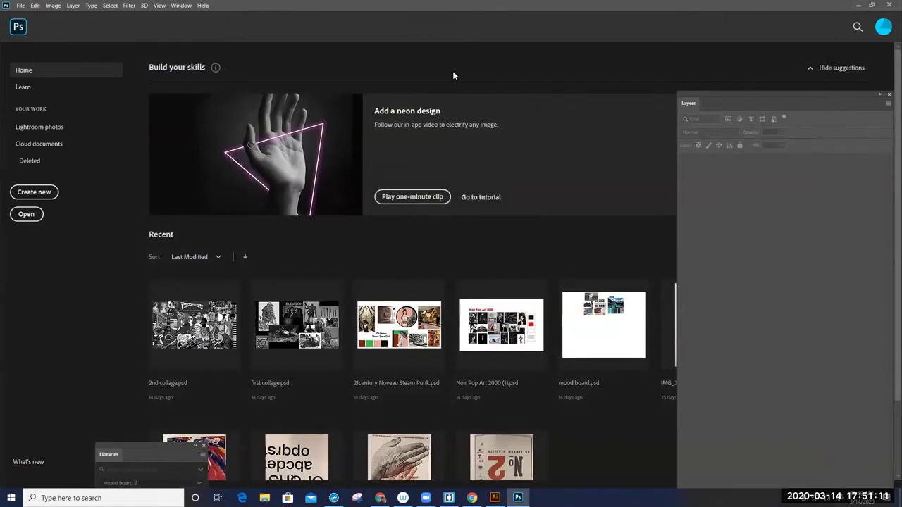
pyautogui.click(21, 5)
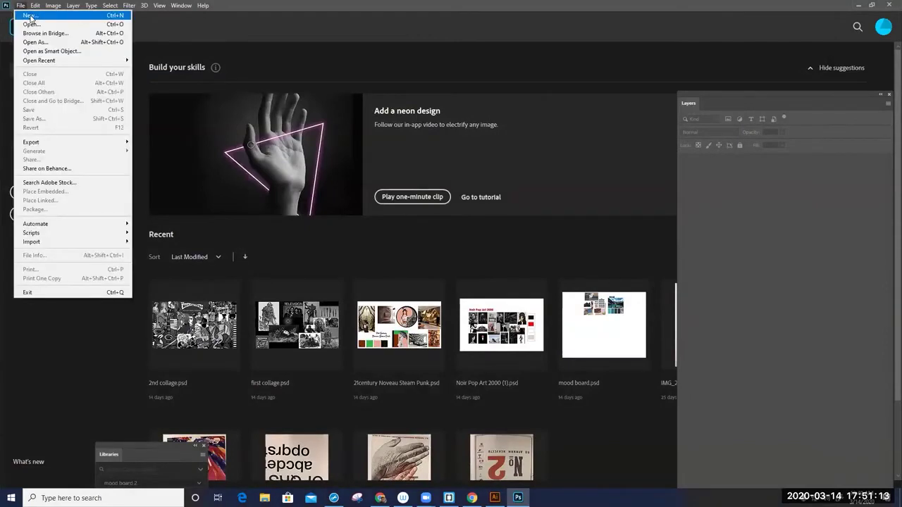
pyautogui.click(29, 15)
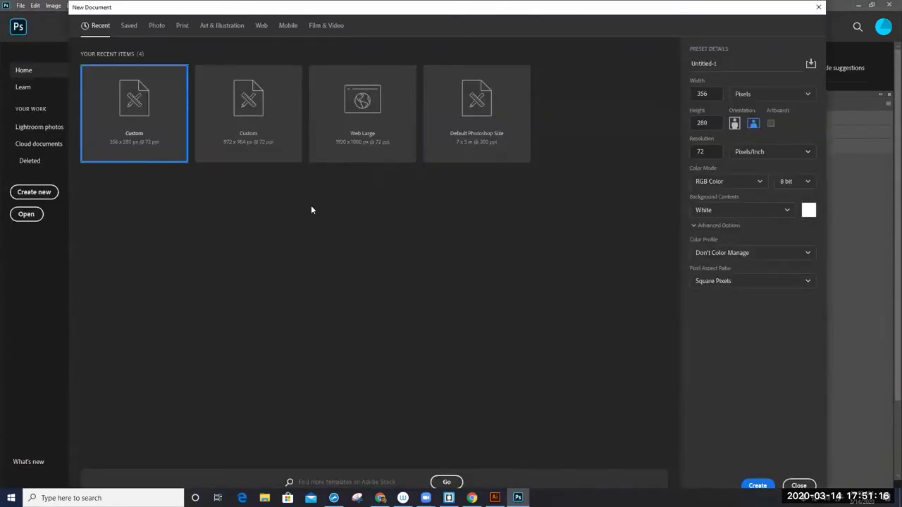
pyautogui.click(261, 28)
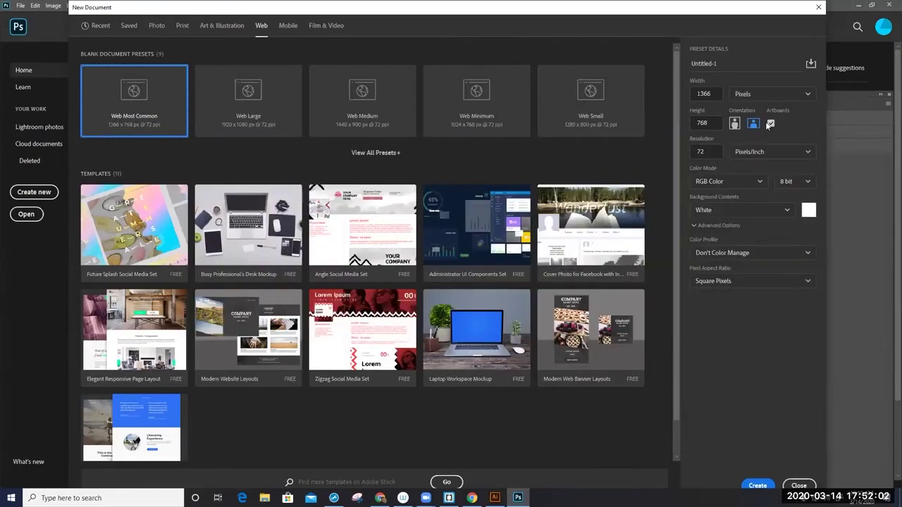
# Uncheck Artboards so the 1366 × 768 document opens with just a white Background layer
pyautogui.click(770, 124)
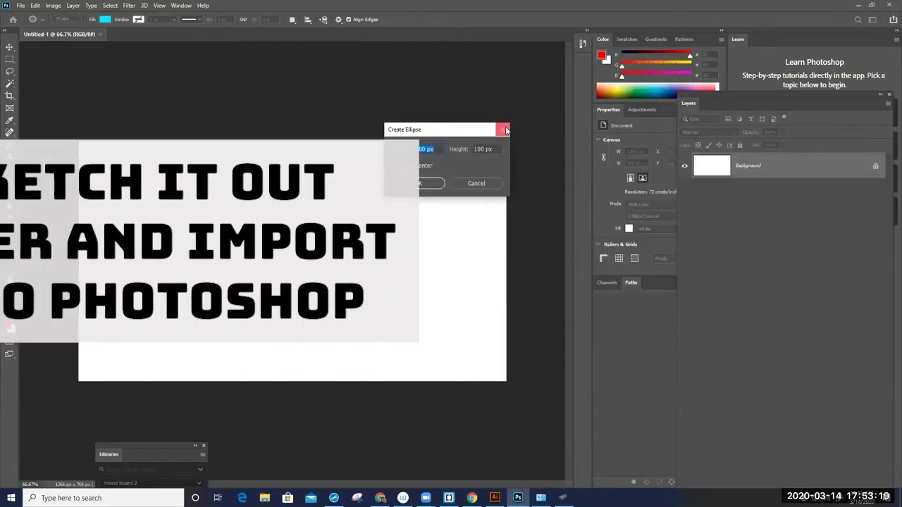
# Dismiss the ellipse prompt and switch from the Brush group to the Pencil Tool
pyautogui.click(502, 129)
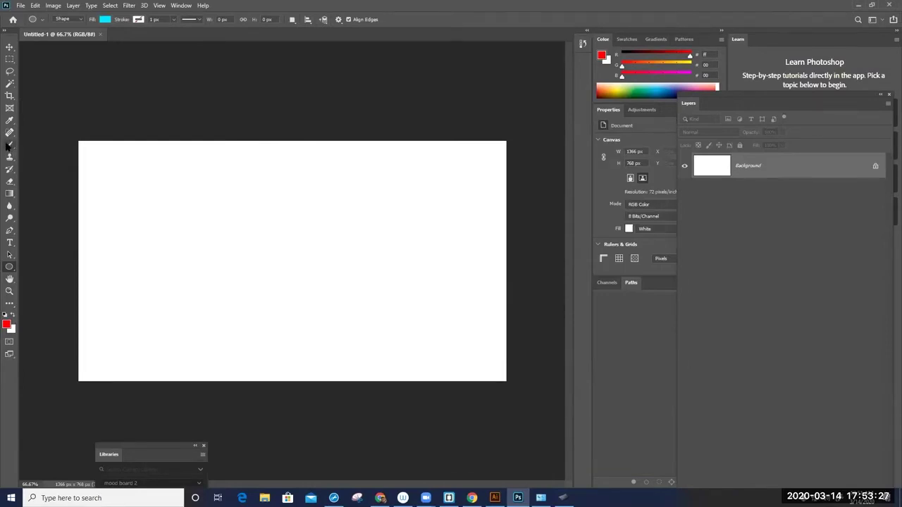
pyautogui.click(10, 144)
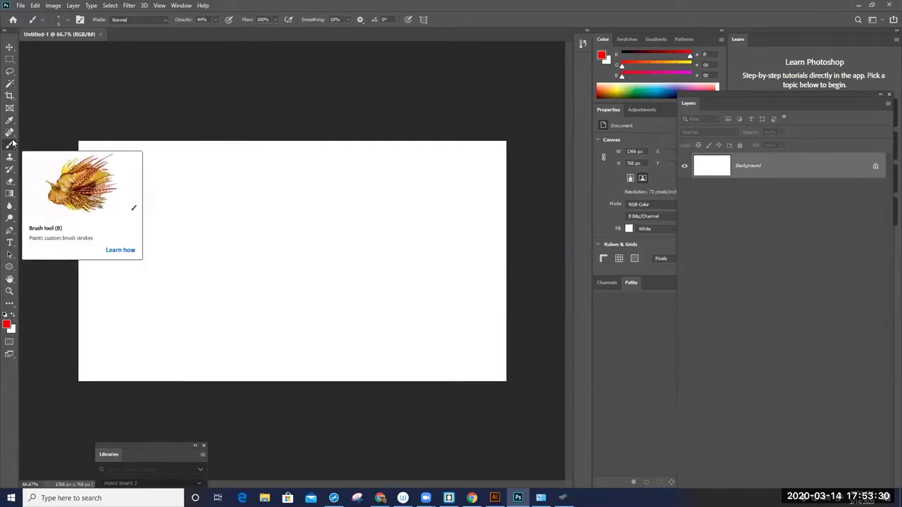
pyautogui.rightClick(10, 145)
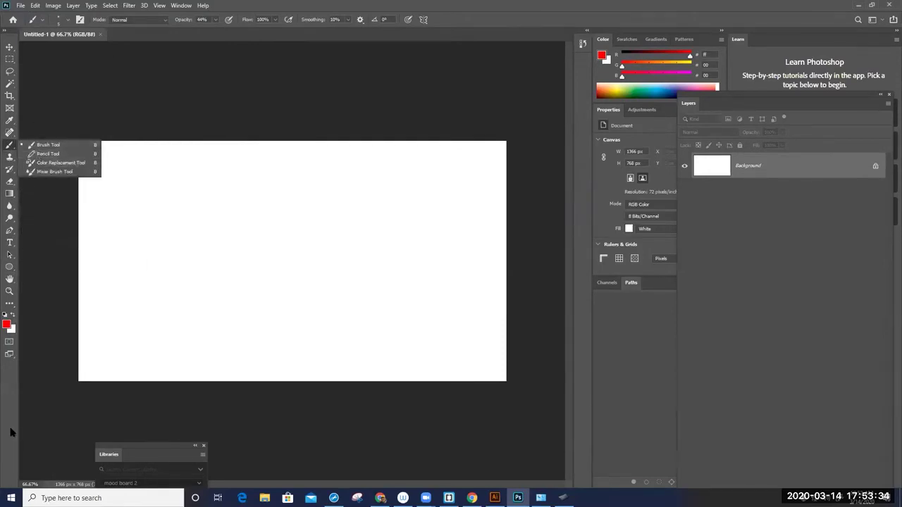
pyautogui.click(9, 303)
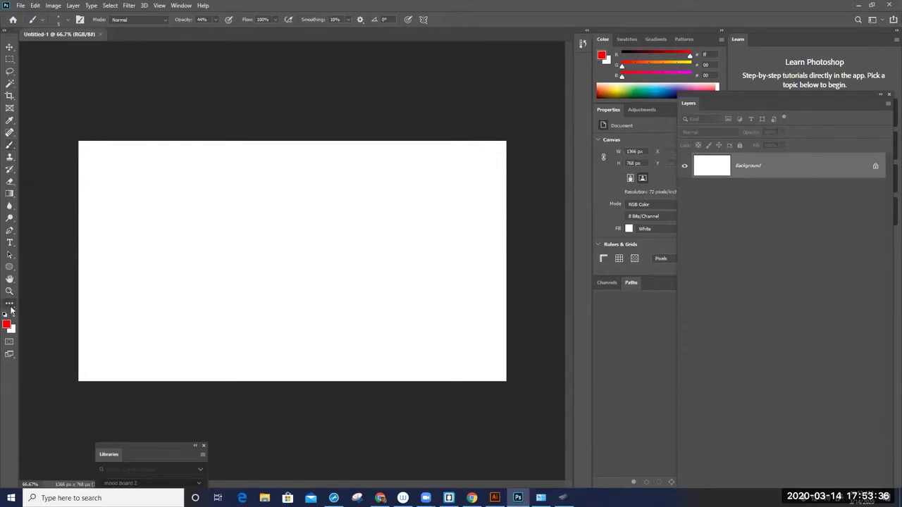
pyautogui.click(39, 304)
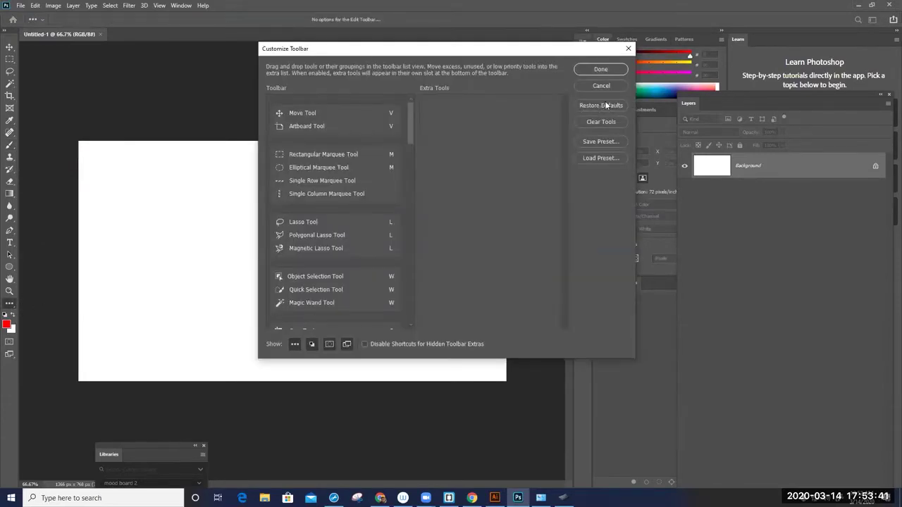
pyautogui.click(628, 48)
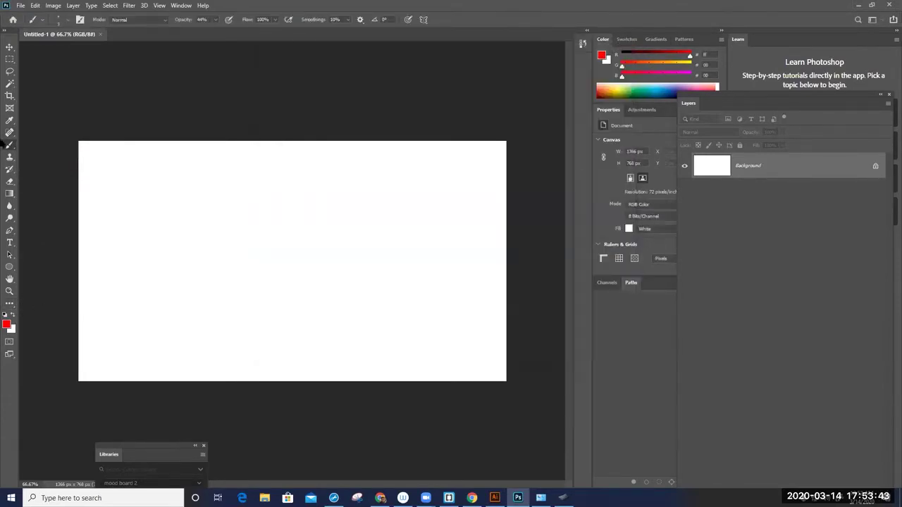
pyautogui.rightClick(10, 145)
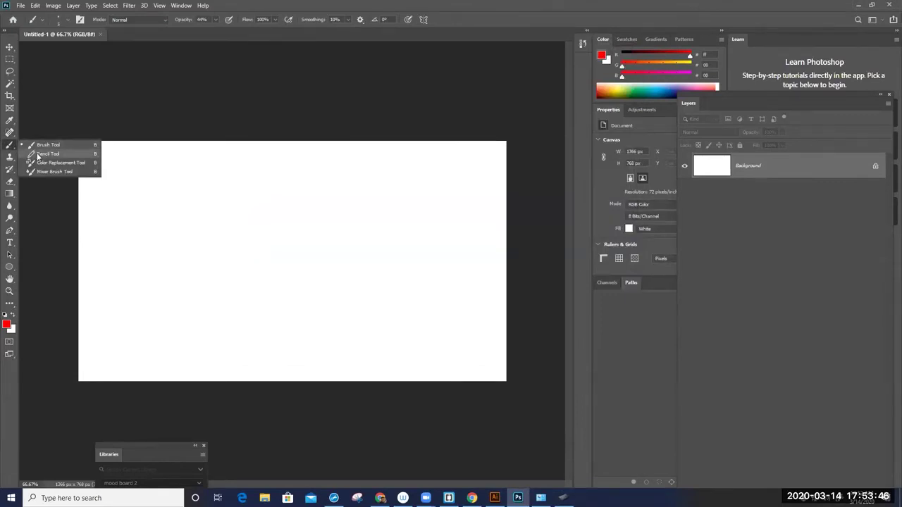
pyautogui.click(42, 154)
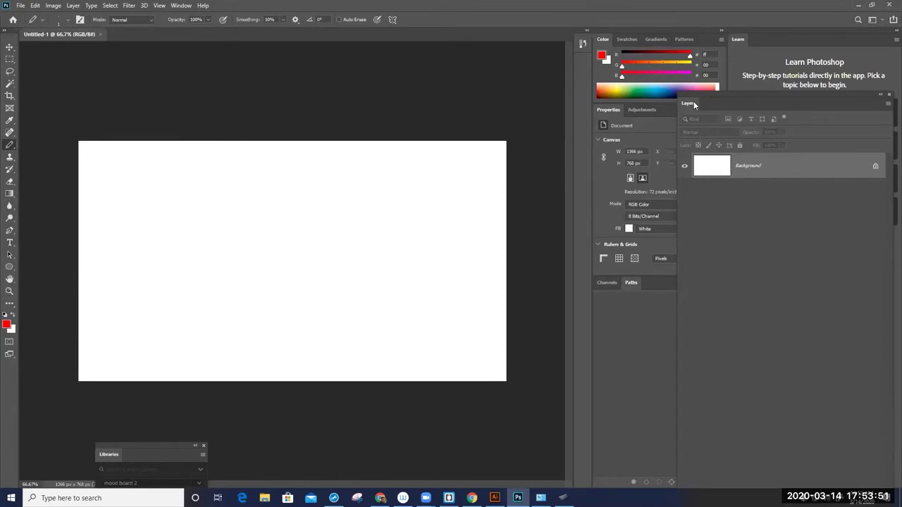
# Move the Layers panel left and add an empty Layer 1 above Background
pyautogui.moveTo(702, 93); pyautogui.dragTo(603, 55)
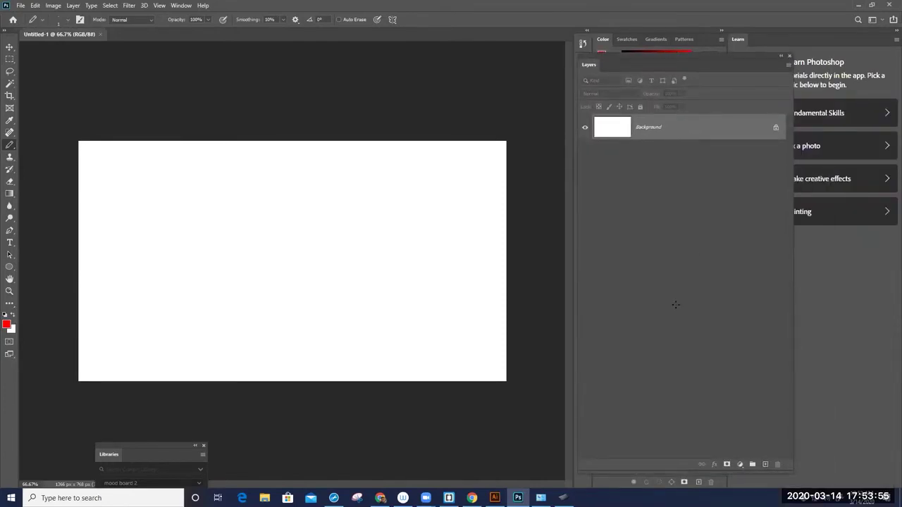
pyautogui.moveTo(598, 53); pyautogui.dragTo(525, 72)
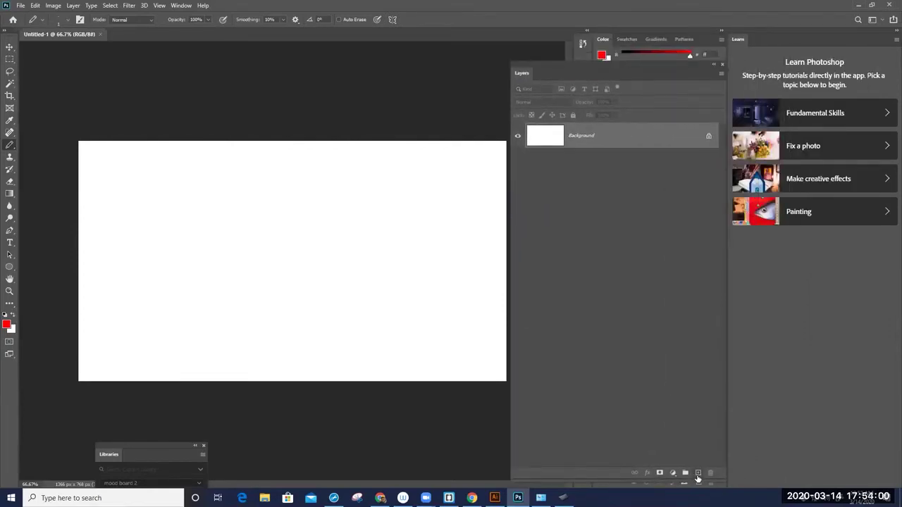
pyautogui.click(697, 473)
# Set the foreground colour to near-black 141212 instead of red
pyautogui.click(6, 325)
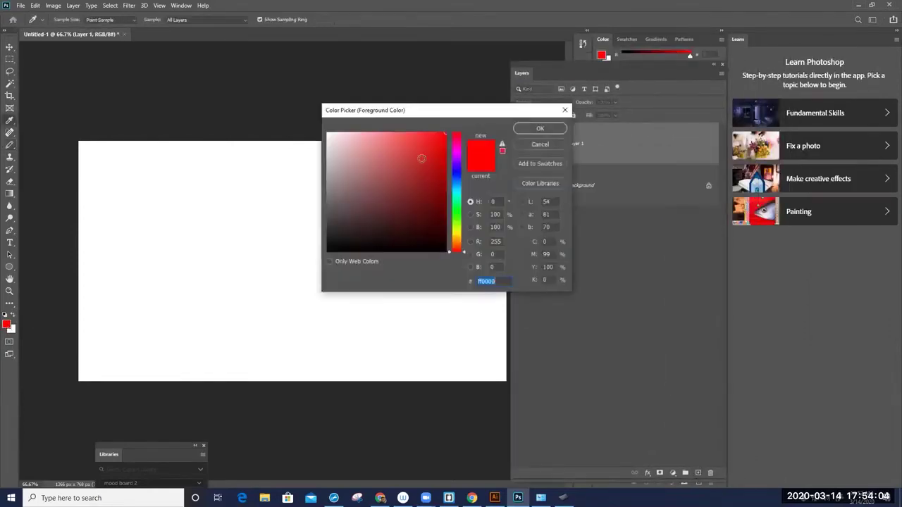
pyautogui.click(325, 256)
pyautogui.click(540, 128)
pyautogui.press('b')
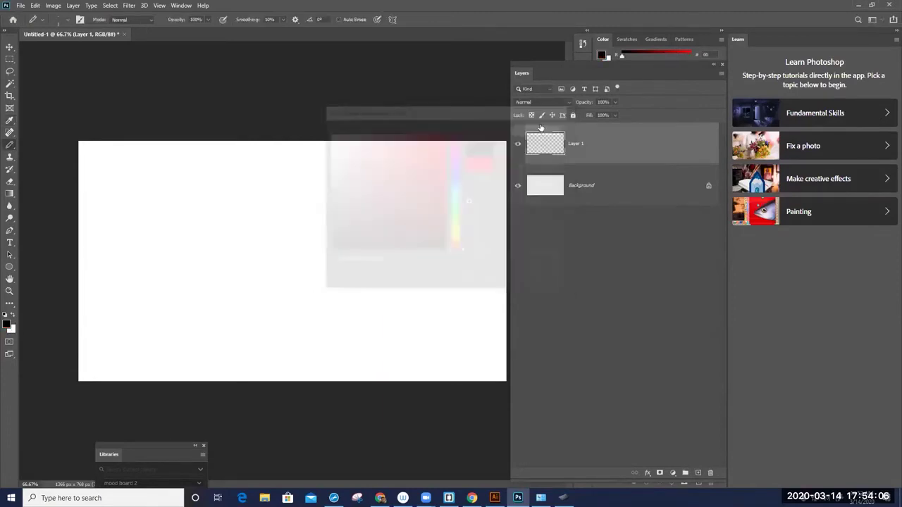
# Check the pencil size and draw a black line across the canvas top
pyautogui.click(68, 20)
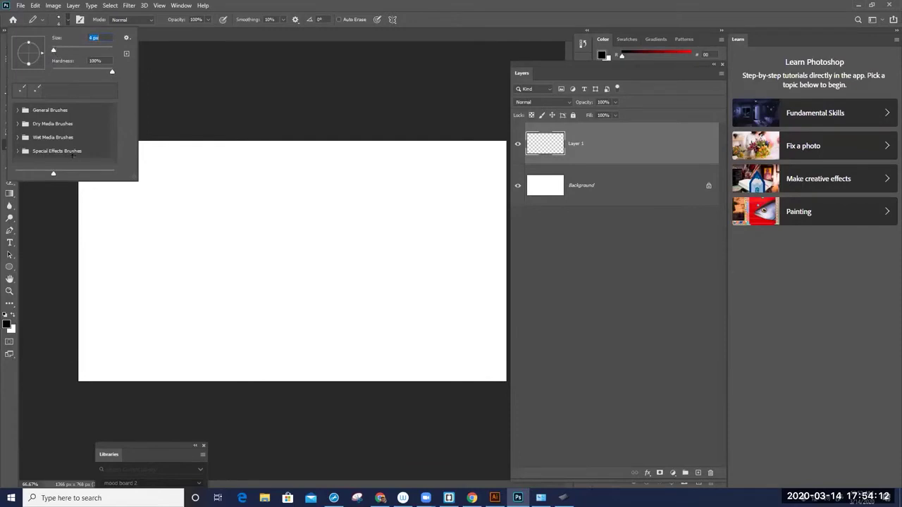
pyautogui.click(181, 310)
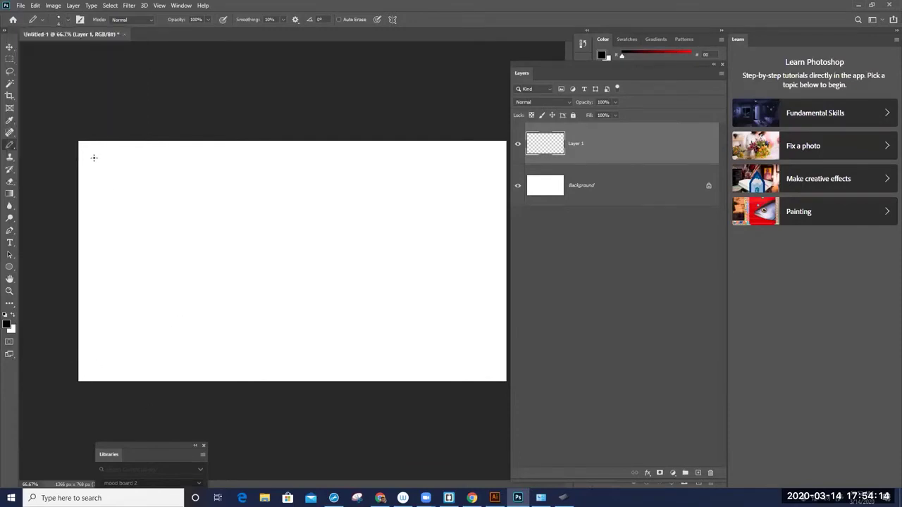
pyautogui.moveTo(94, 158)
pyautogui.mouseDown()
pyautogui.moveTo(91, 190)
pyautogui.moveTo(120, 194)
pyautogui.moveTo(481, 187)
pyautogui.moveTo(497, 178)
pyautogui.moveTo(500, 154)
pyautogui.mouseUp()
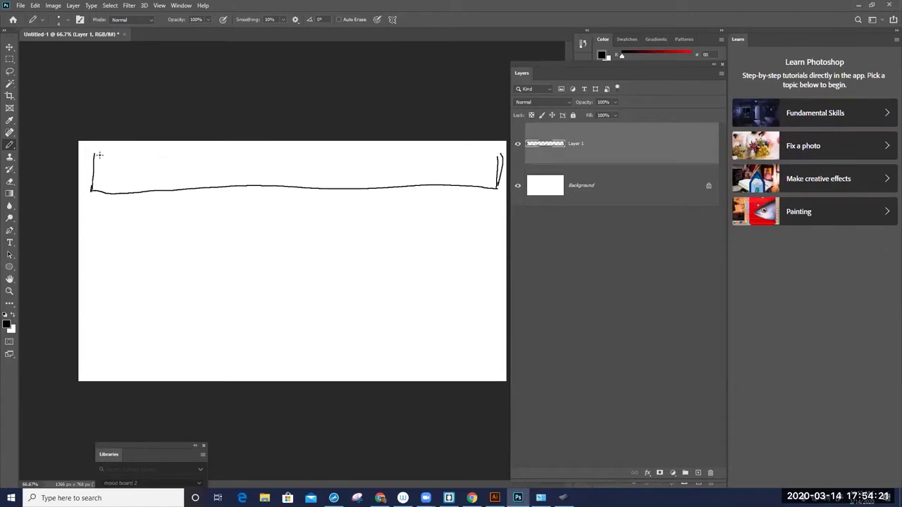
# Pencil the header box, the left sidebar outline and the main content area's edges
pyautogui.moveTo(99, 155)
pyautogui.mouseDown()
pyautogui.moveTo(106, 146)
pyautogui.moveTo(496, 145)
pyautogui.mouseUp()
pyautogui.moveTo(92, 204)
pyautogui.mouseDown()
pyautogui.moveTo(91, 331)
pyautogui.moveTo(166, 332)
pyautogui.moveTo(167, 209)
pyautogui.moveTo(94, 198)
pyautogui.mouseUp()
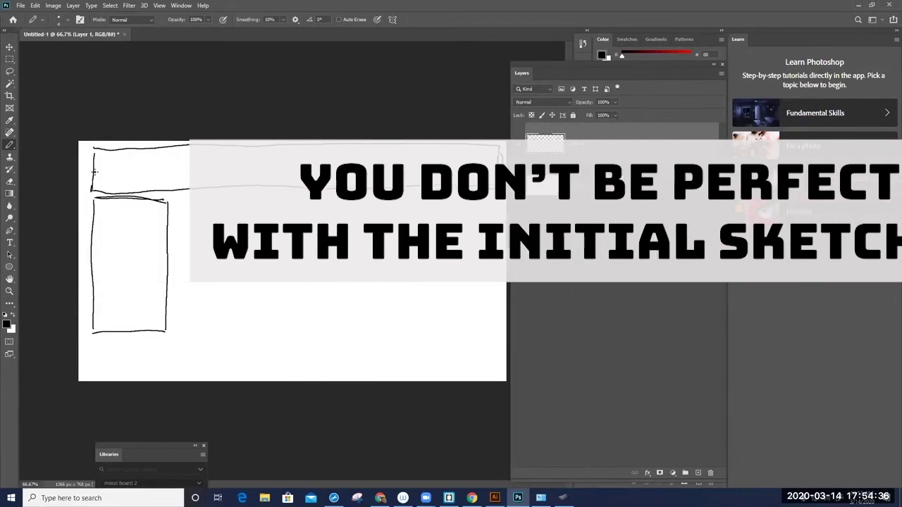
pyautogui.moveTo(99, 159); pyautogui.dragTo(100, 177)
pyautogui.moveTo(182, 200)
pyautogui.mouseDown()
pyautogui.moveTo(182, 302)
pyautogui.moveTo(195, 322)
pyautogui.moveTo(478, 316)
pyautogui.moveTo(486, 275)
pyautogui.mouseUp()
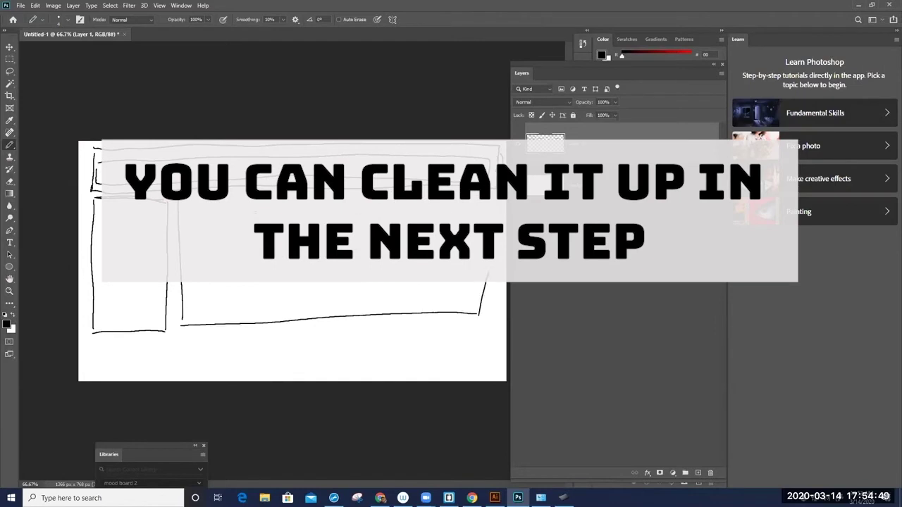
pyautogui.moveTo(482, 238); pyautogui.dragTo(482, 316)
# Draw the footer box below the content area
pyautogui.moveTo(94, 339); pyautogui.dragTo(93, 371)
pyautogui.moveTo(97, 339)
pyautogui.mouseDown()
pyautogui.moveTo(471, 329)
pyautogui.moveTo(480, 331)
pyautogui.moveTo(472, 372)
pyautogui.mouseUp()
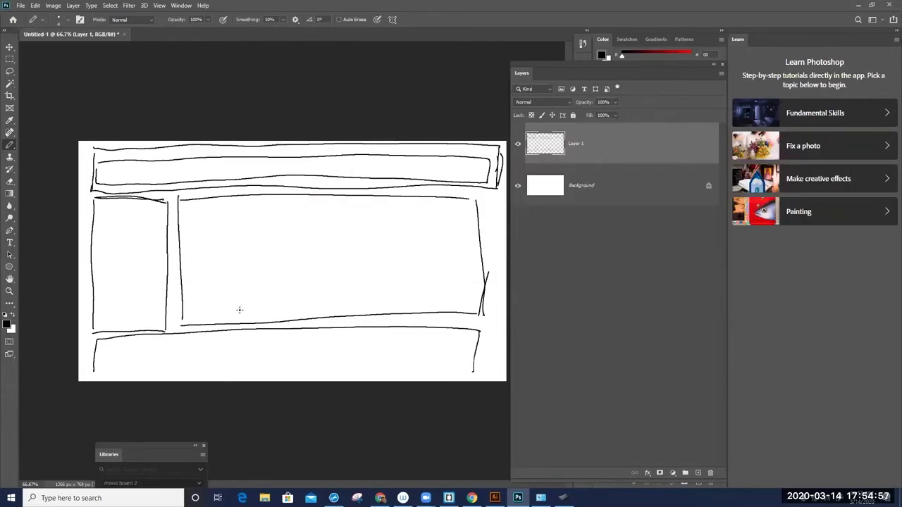
pyautogui.moveTo(94, 371); pyautogui.dragTo(476, 369)
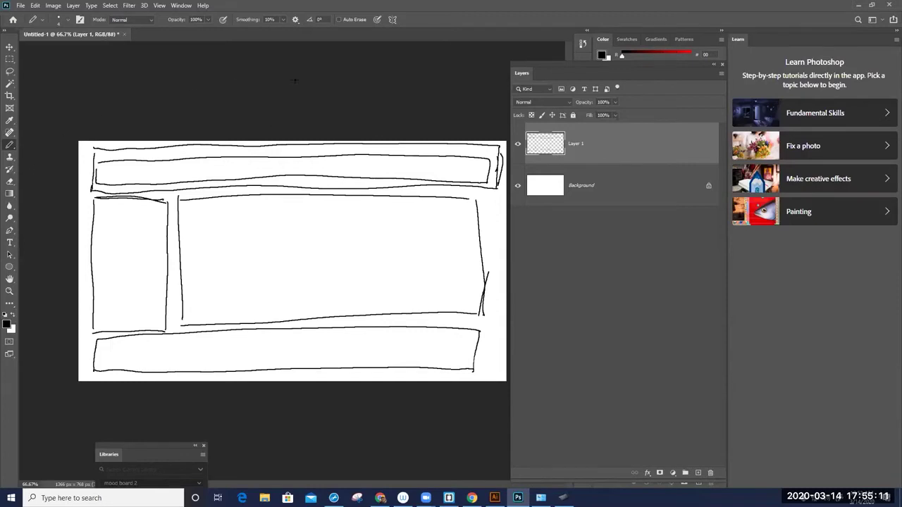
# Turn on View > Rulers and confirm the ruler units stay in Pixels
pyautogui.click(185, 8)
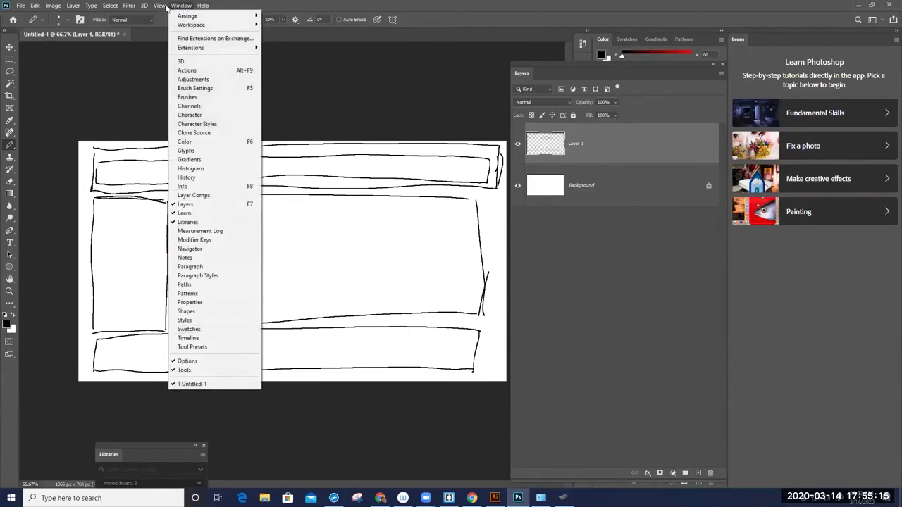
pyautogui.moveTo(162, 8)
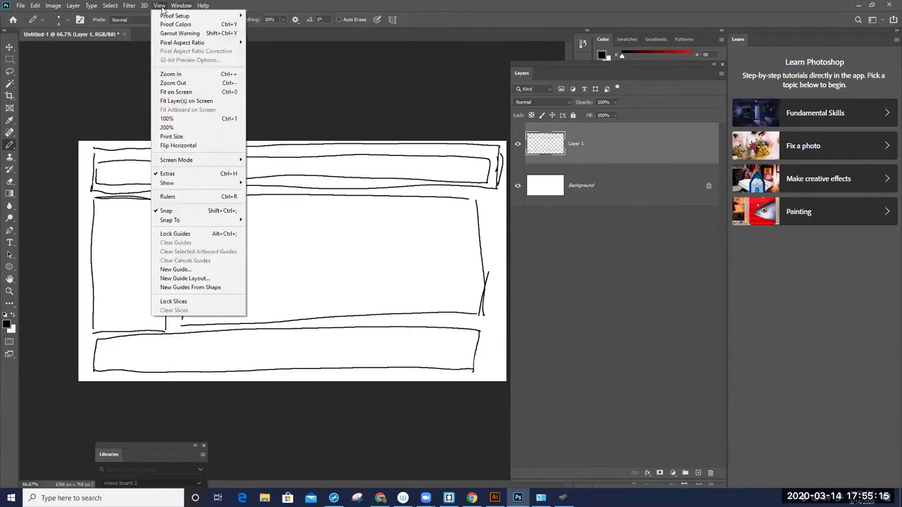
pyautogui.click(180, 199)
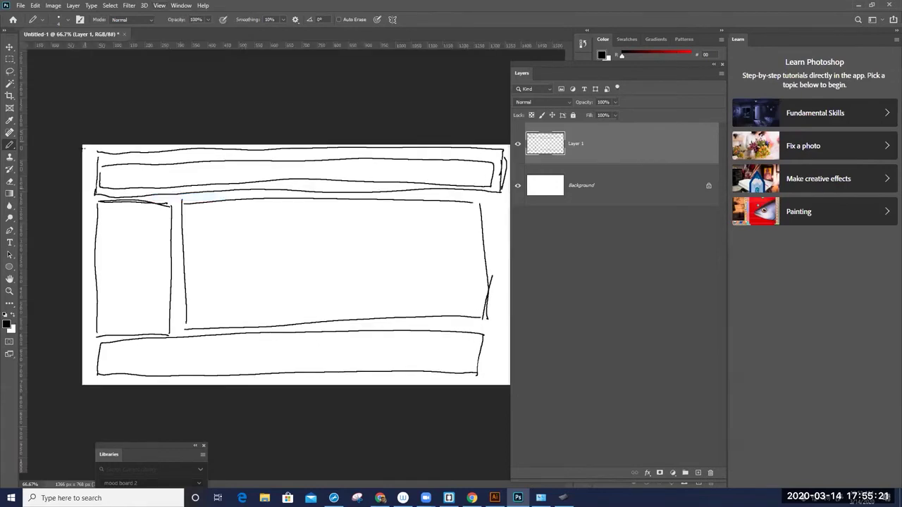
pyautogui.moveTo(20, 161)
pyautogui.mouseDown()
pyautogui.moveTo(80, 156)
pyautogui.moveTo(17, 157)
pyautogui.mouseUp()
pyautogui.rightClick(144, 45)
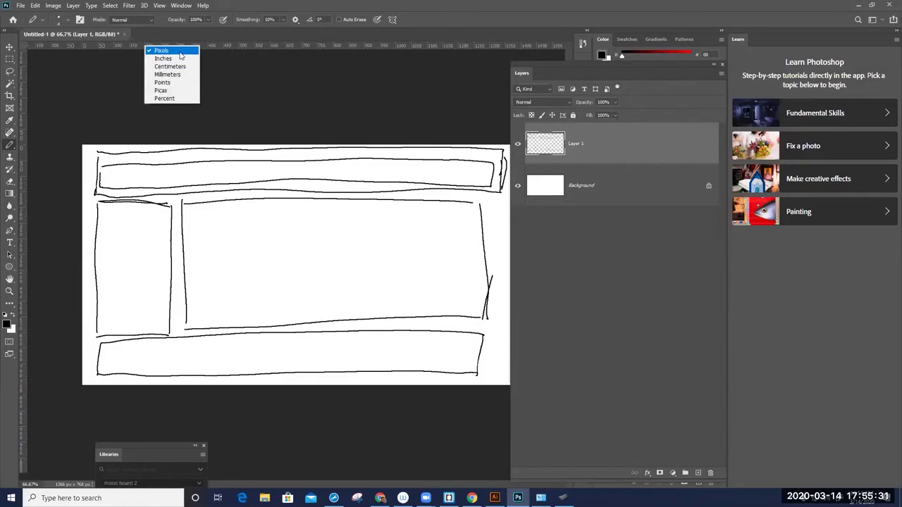
pyautogui.click(213, 44)
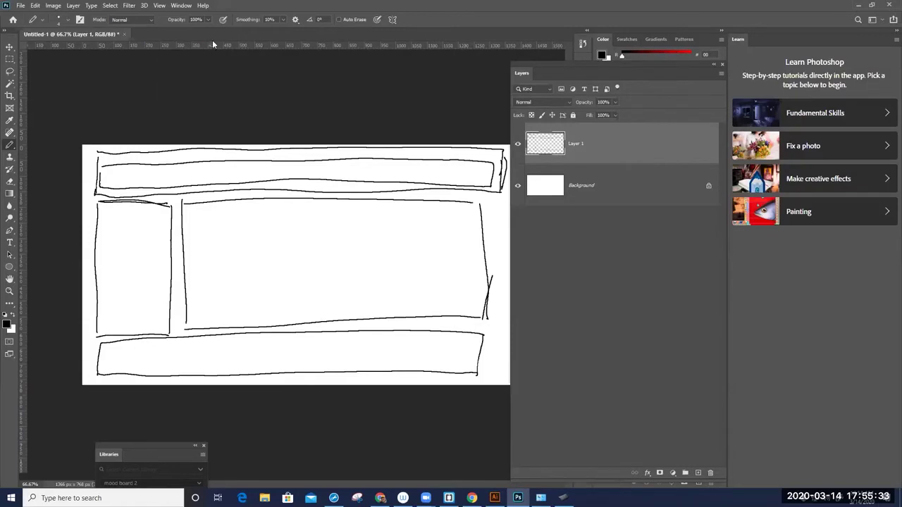
# Drag vertical margin guides from the left ruler to about 51 px and near 1318 px
pyautogui.moveTo(597, 65); pyautogui.dragTo(641, 49)
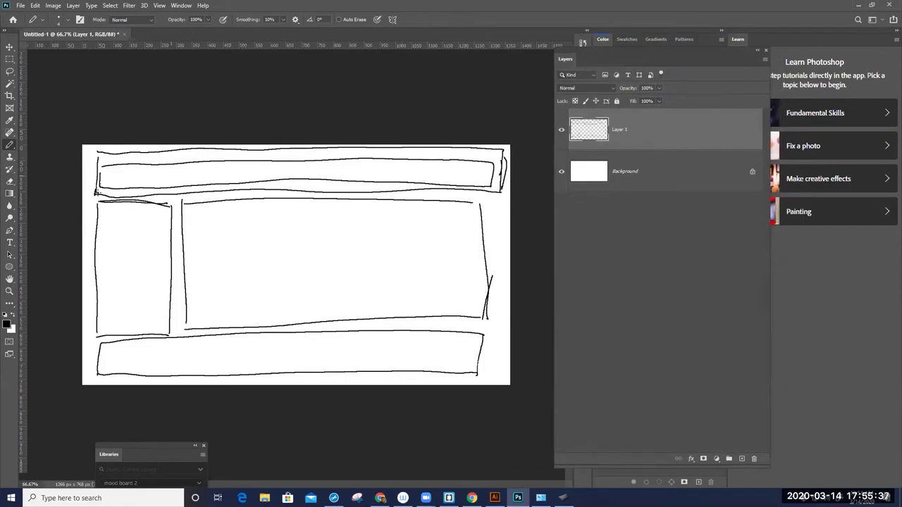
pyautogui.moveTo(21, 175); pyautogui.dragTo(97, 148)
pyautogui.moveTo(24, 152); pyautogui.dragTo(512, 179)
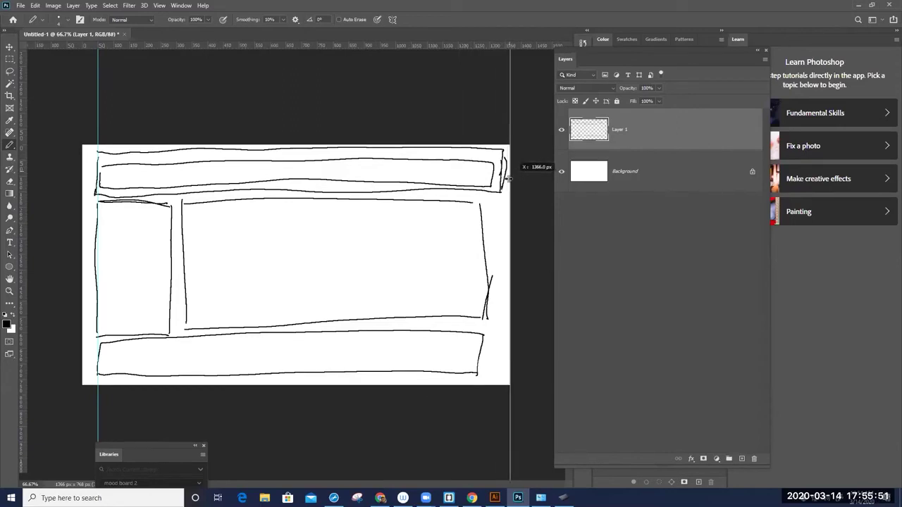
pyautogui.moveTo(508, 178)
pyautogui.mouseDown()
pyautogui.moveTo(500, 170)
pyautogui.moveTo(478, 177)
pyautogui.moveTo(496, 171)
pyautogui.moveTo(493, 182)
pyautogui.moveTo(503, 171)
pyautogui.moveTo(488, 187)
pyautogui.moveTo(509, 139)
pyautogui.moveTo(498, 187)
pyautogui.moveTo(511, 182)
pyautogui.moveTo(502, 183)
pyautogui.moveTo(505, 153)
pyautogui.moveTo(503, 187)
pyautogui.moveTo(502, 150)
pyautogui.moveTo(504, 205)
pyautogui.moveTo(508, 143)
pyautogui.moveTo(511, 170)
pyautogui.mouseUp()
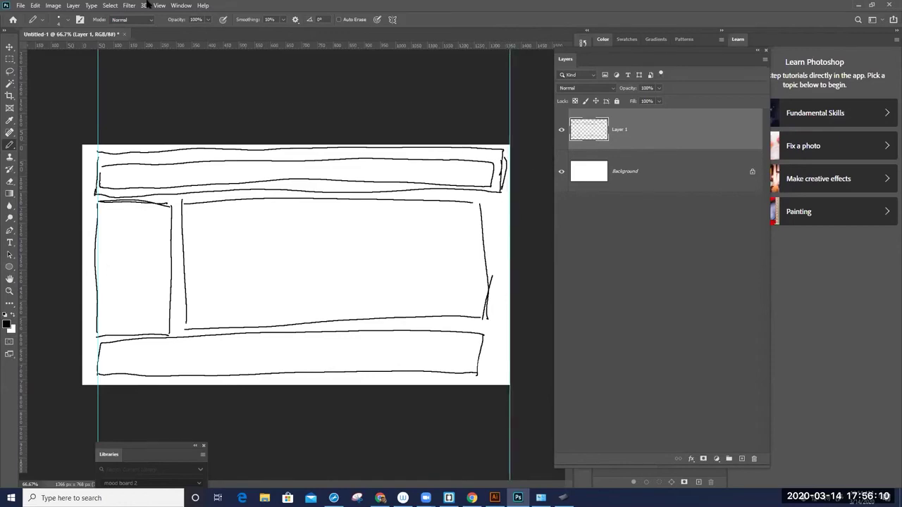
# Toggle View > Snap and drag a horizontal guide down to the header's top
pyautogui.click(159, 5)
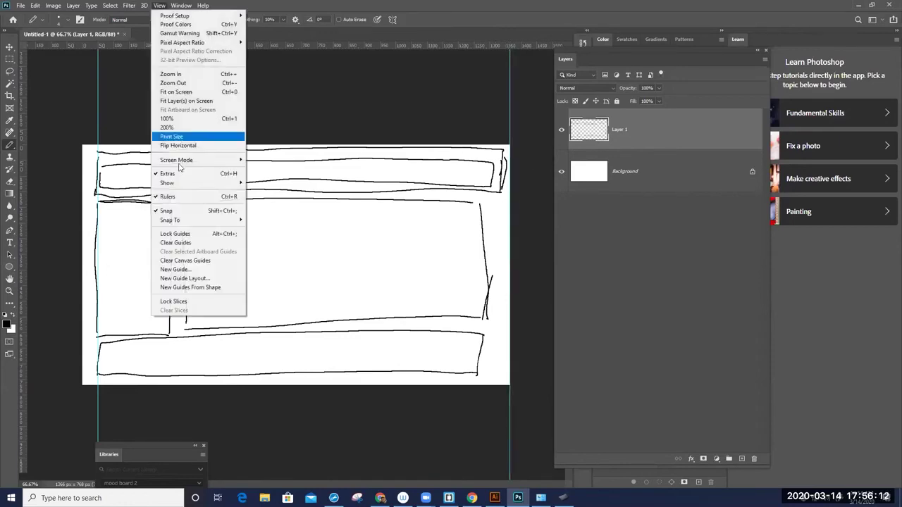
pyautogui.click(178, 211)
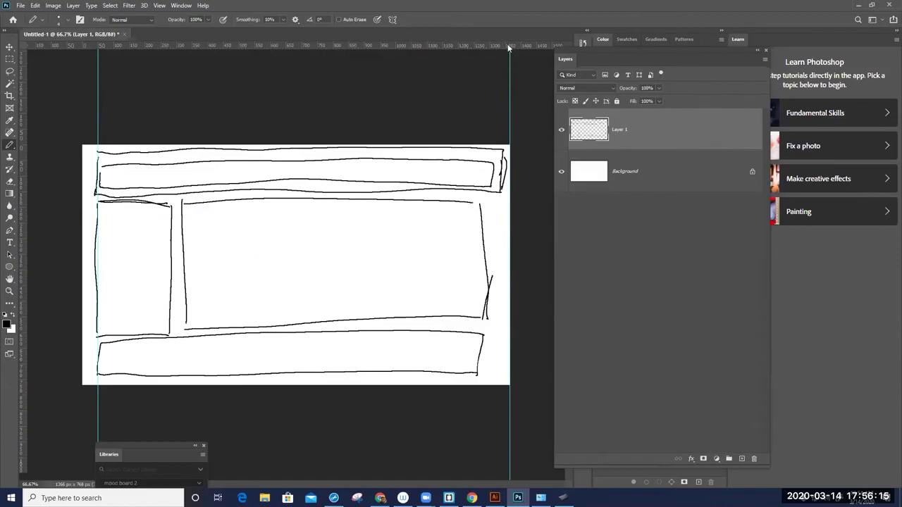
pyautogui.moveTo(507, 44); pyautogui.dragTo(276, 160)
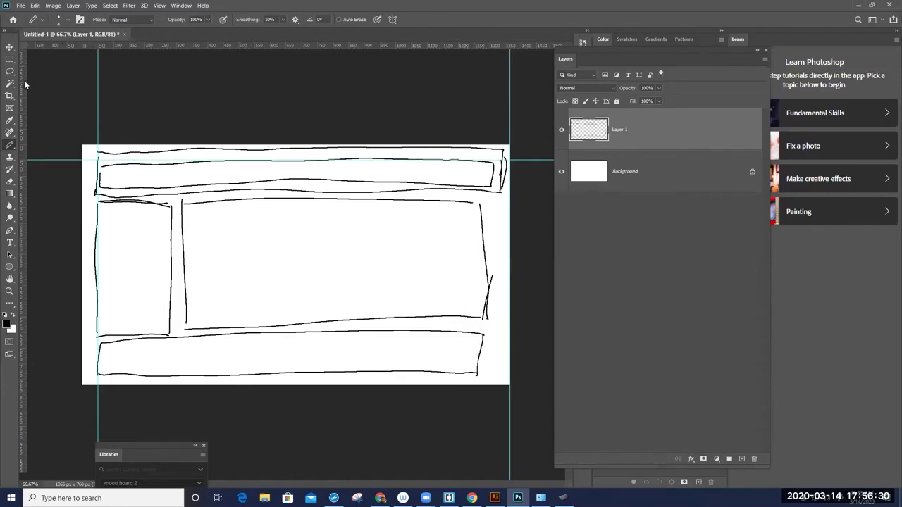
# Set a vertical guide near 1319 px and two horizontal guides below the header
pyautogui.moveTo(25, 84); pyautogui.dragTo(498, 109)
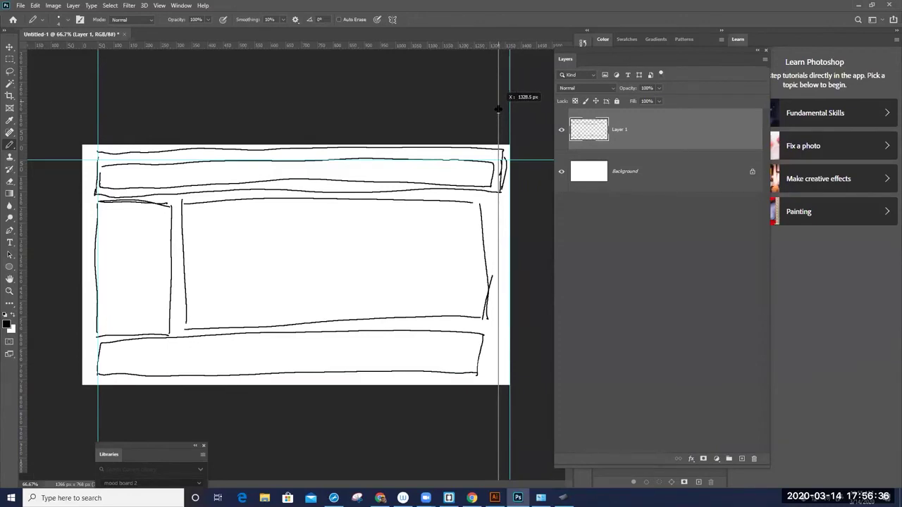
pyautogui.moveTo(498, 110); pyautogui.dragTo(510, 107)
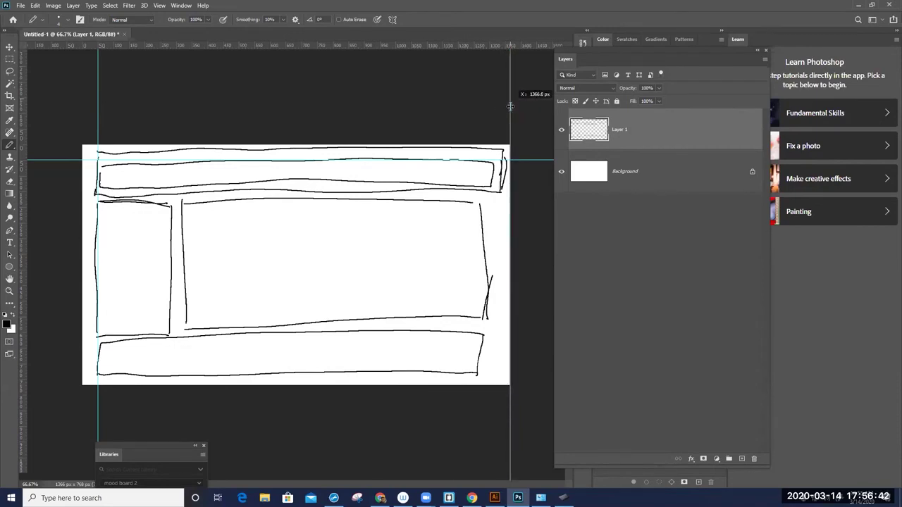
pyautogui.moveTo(510, 107); pyautogui.dragTo(494, 102)
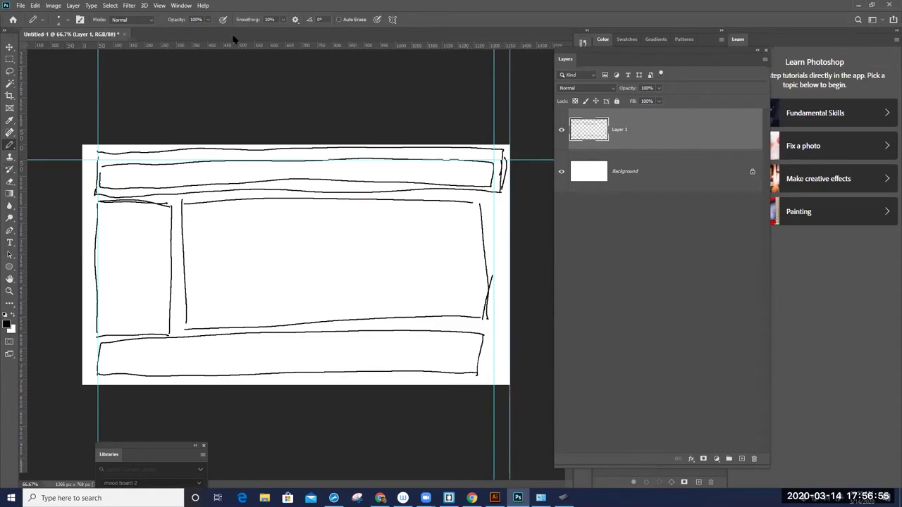
pyautogui.moveTo(225, 48); pyautogui.dragTo(197, 196)
pyautogui.moveTo(241, 52); pyautogui.dragTo(190, 203)
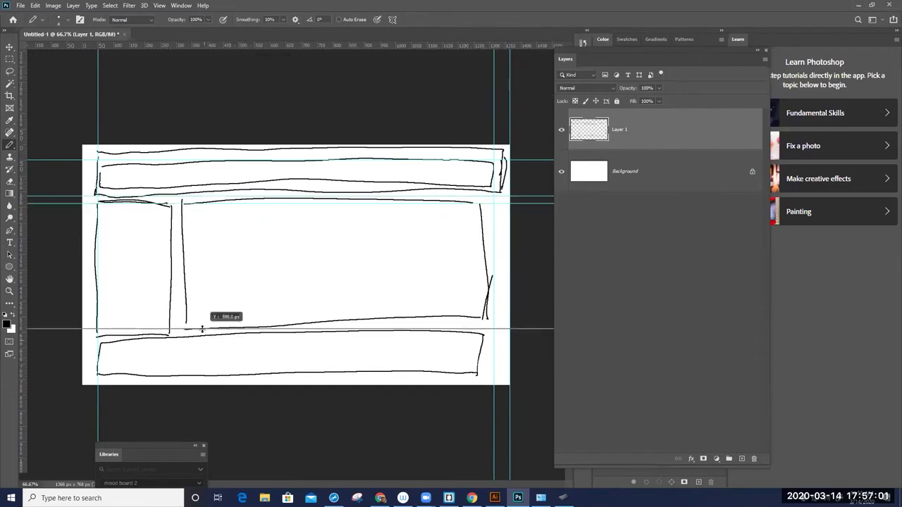